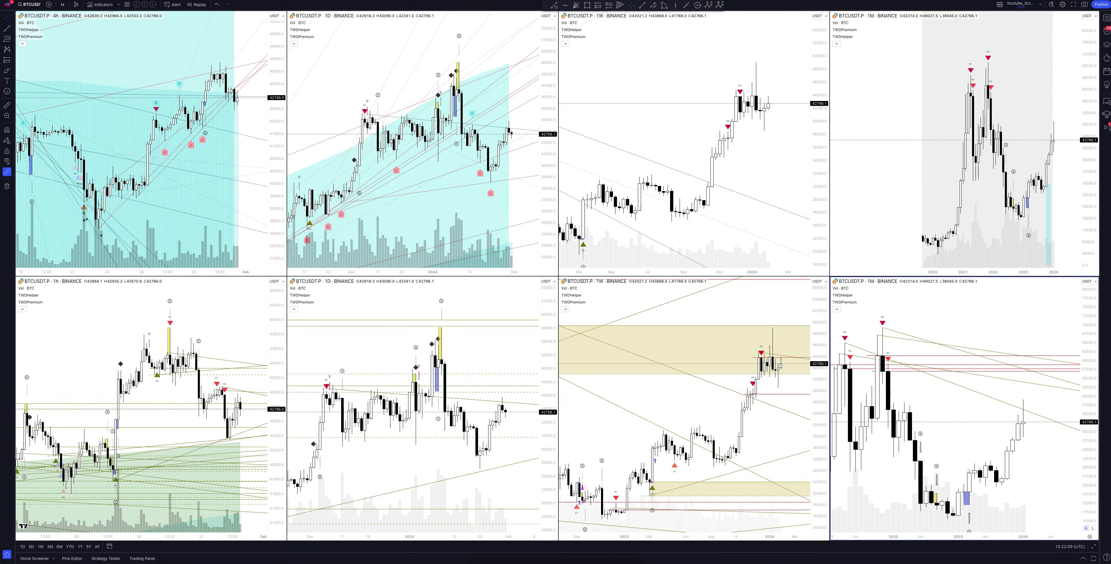
Review the top-right 1M chart full-size, then maximize the bottom-right monthly BTCUSDT chart.
click(965, 142)
click(1094, 546)
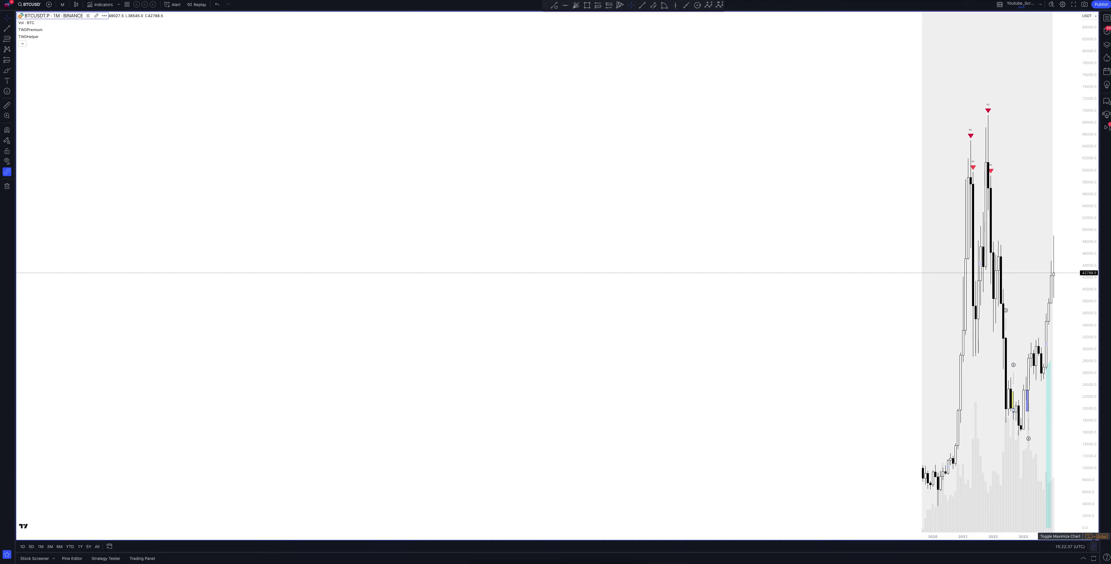
click(1093, 546)
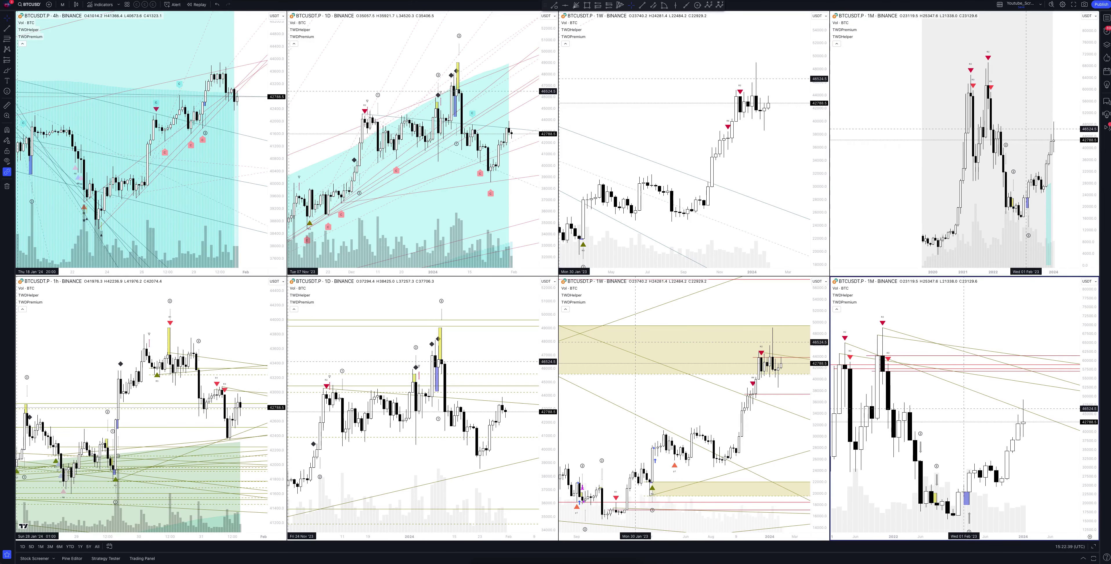
click(1093, 546)
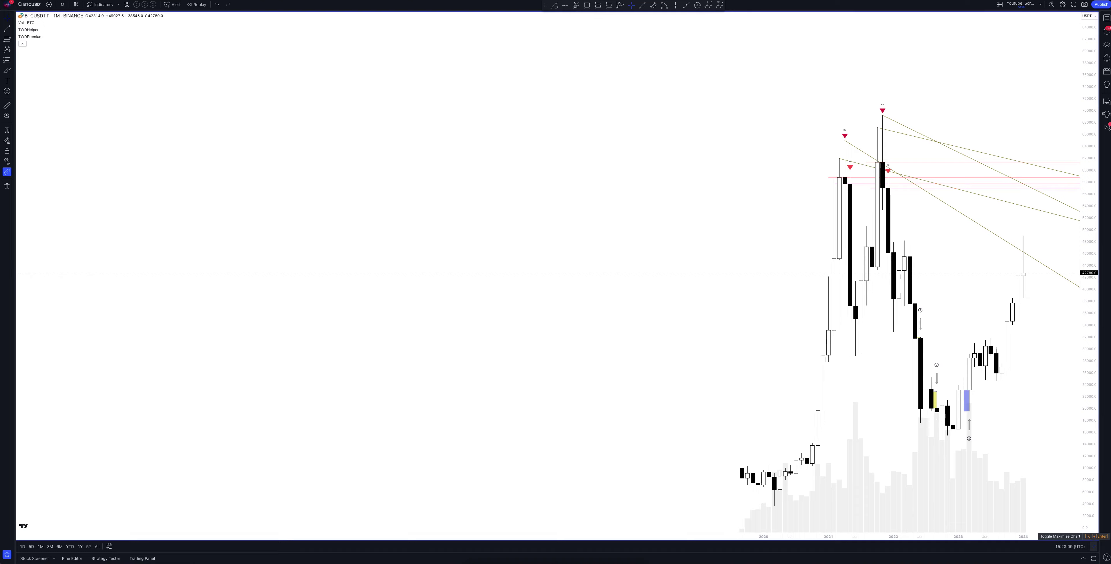
Restore the grid, maximize the top 1W chart to review it, then restore the grid.
click(1094, 536)
click(1093, 536)
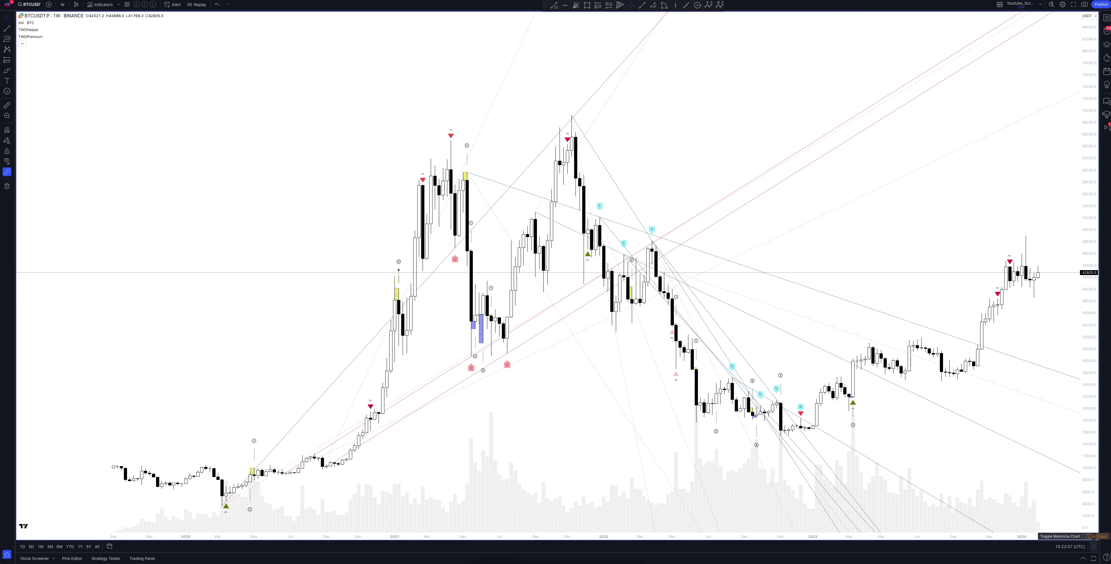
click(1093, 546)
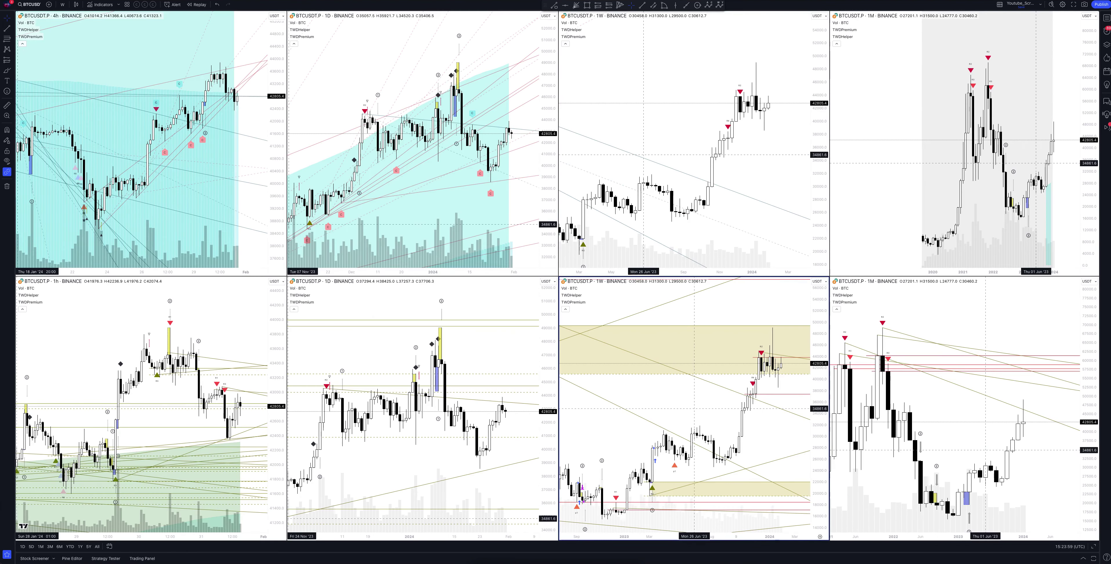
Maximize the lower 1W BTCUSDT chart with its tan supply zones.
click(1094, 546)
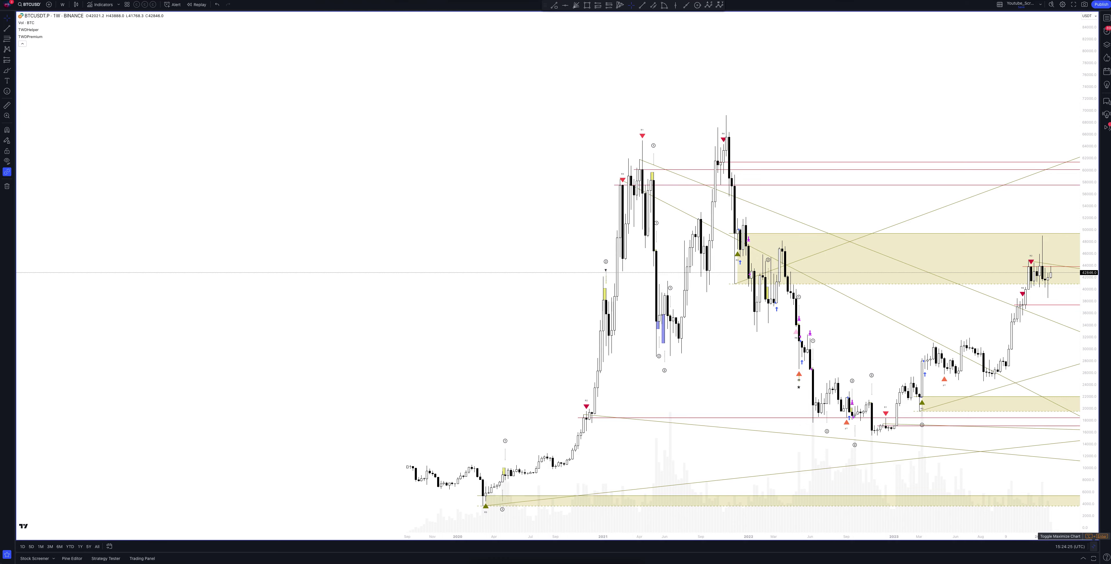
Restore the grid, maximize the cyan 1D chart to review it, then restore the grid.
click(1094, 546)
click(1094, 546)
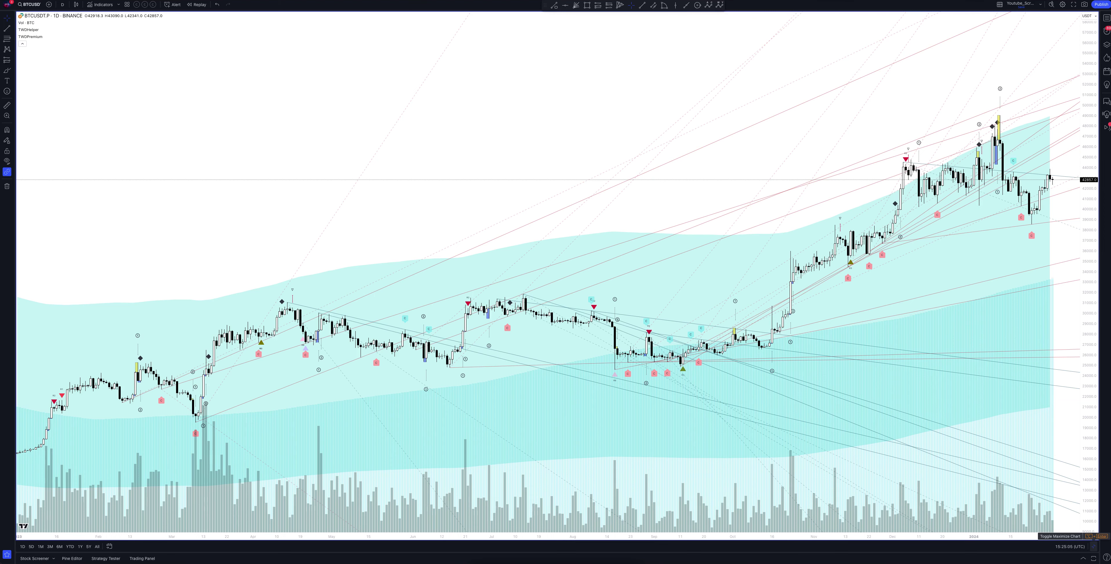
click(1093, 546)
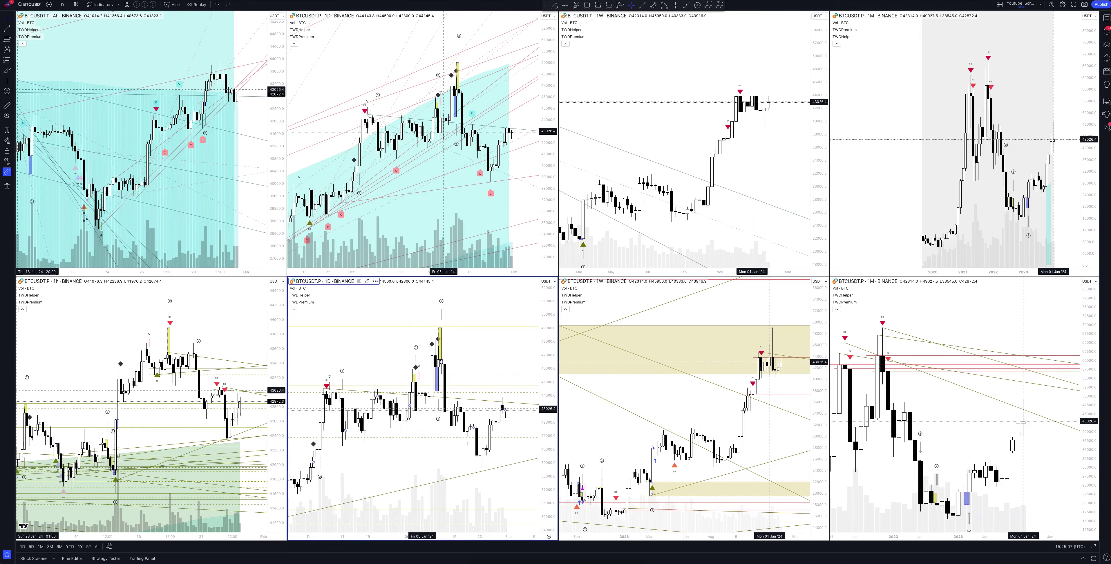
Maximize the lower 1D chart and show its TWGPremium strategy backtest results below.
click(1094, 547)
click(35, 558)
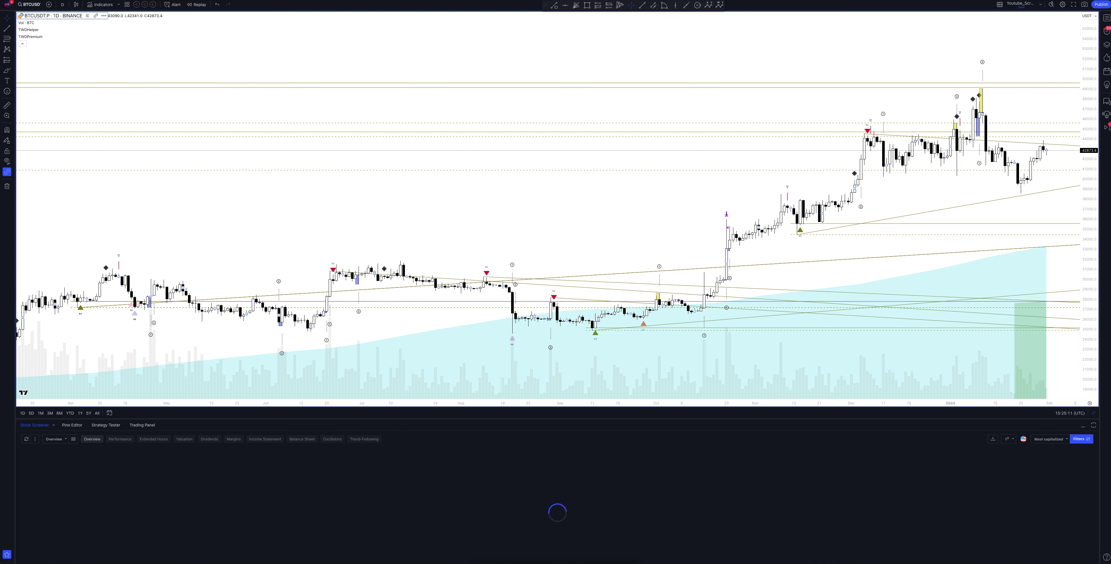
click(105, 425)
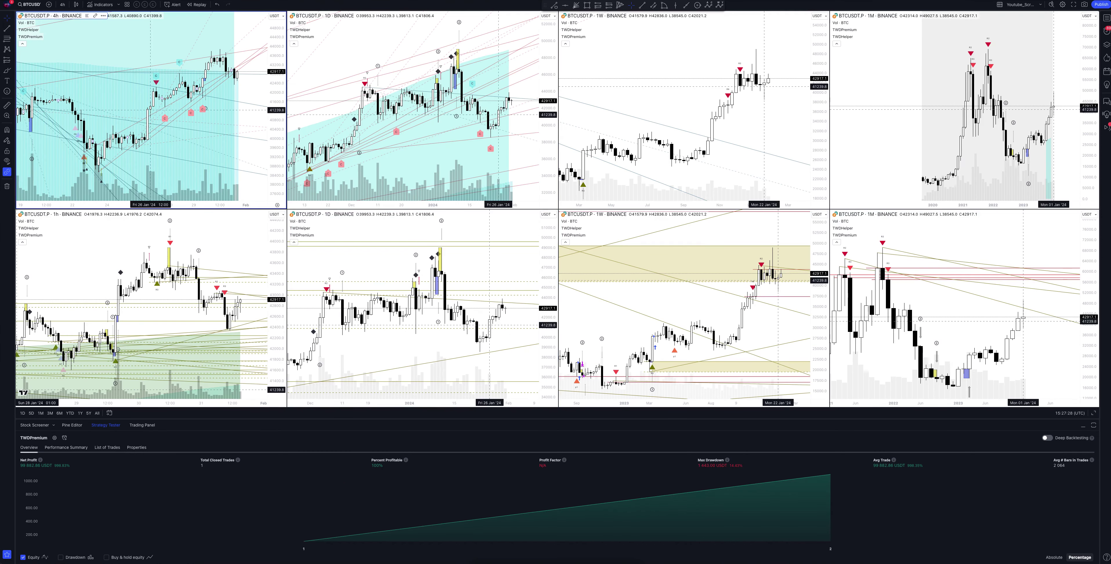
Maximize the 4h chart to review its TWGPremium backtest, then restore the eight-chart grid.
click(1095, 412)
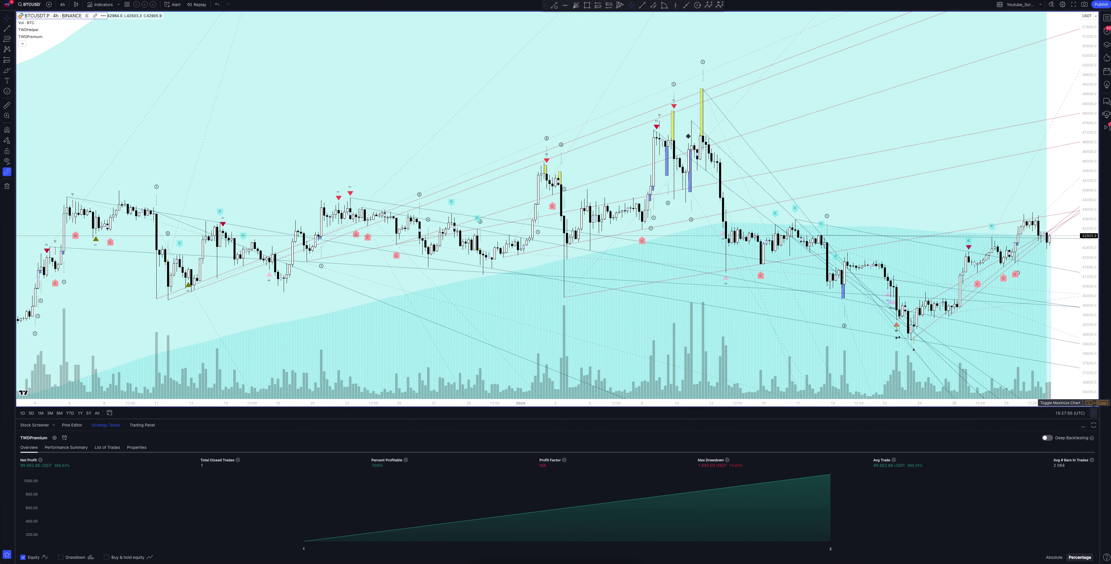
click(1095, 402)
Maximize the 1h chart with Alt+Enter and switch its timeframe to 2 hours.
click(218, 300)
key(alt+Return)
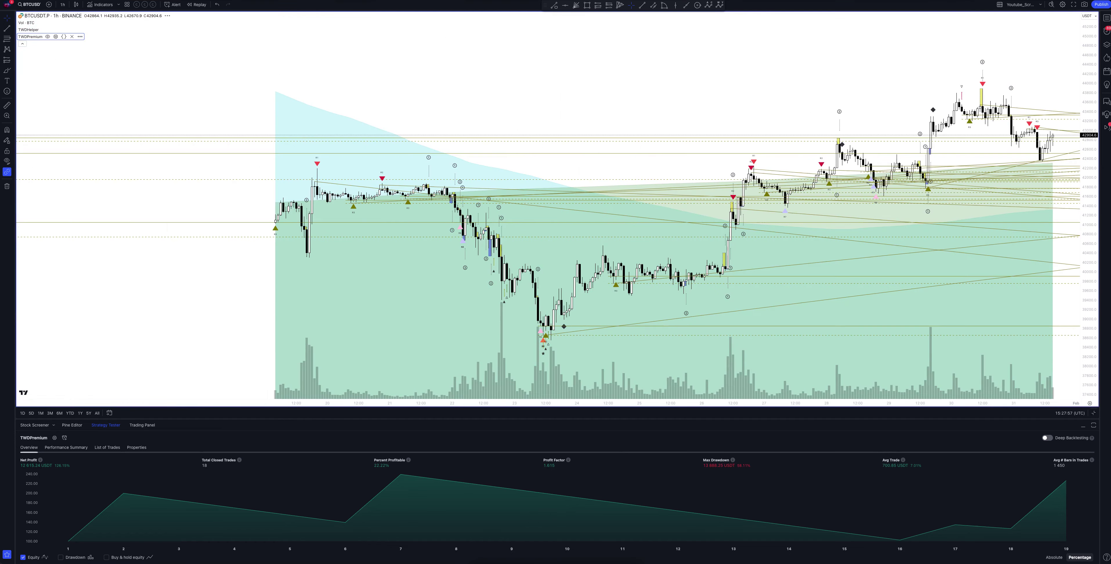
click(63, 4)
click(67, 158)
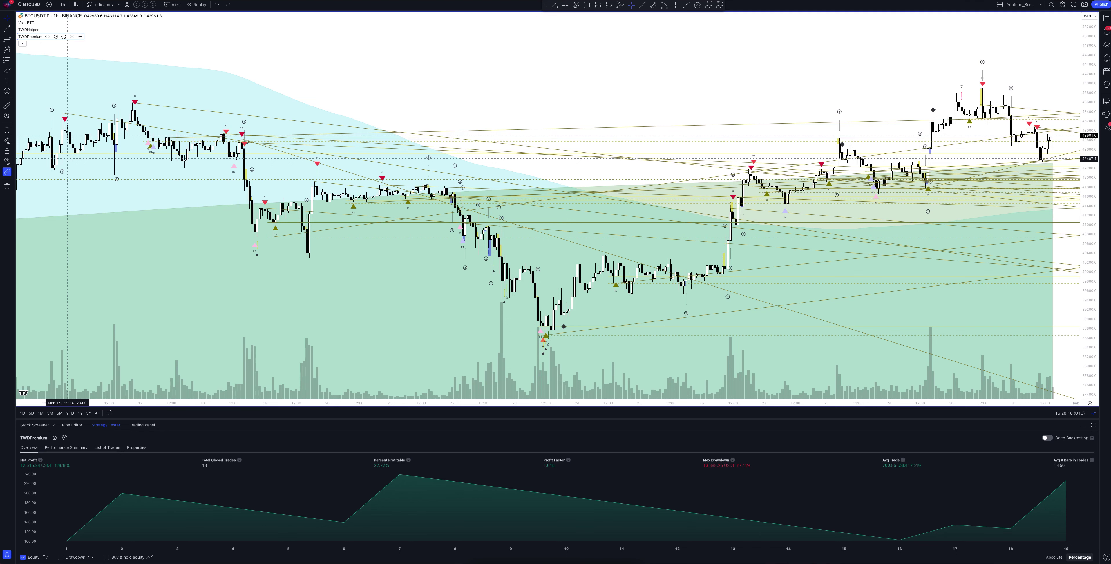
click(63, 4)
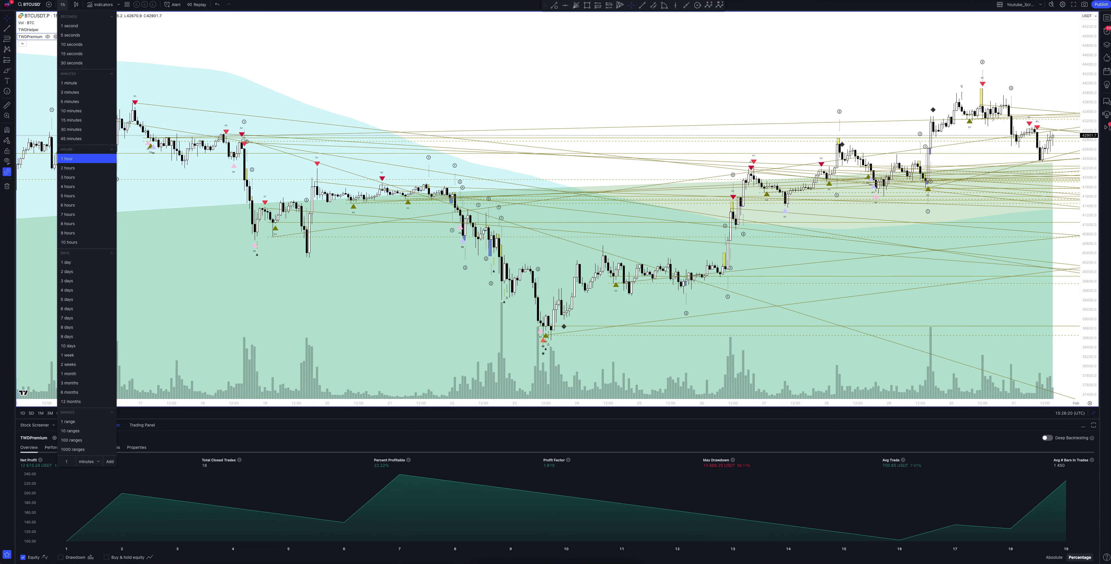
click(68, 167)
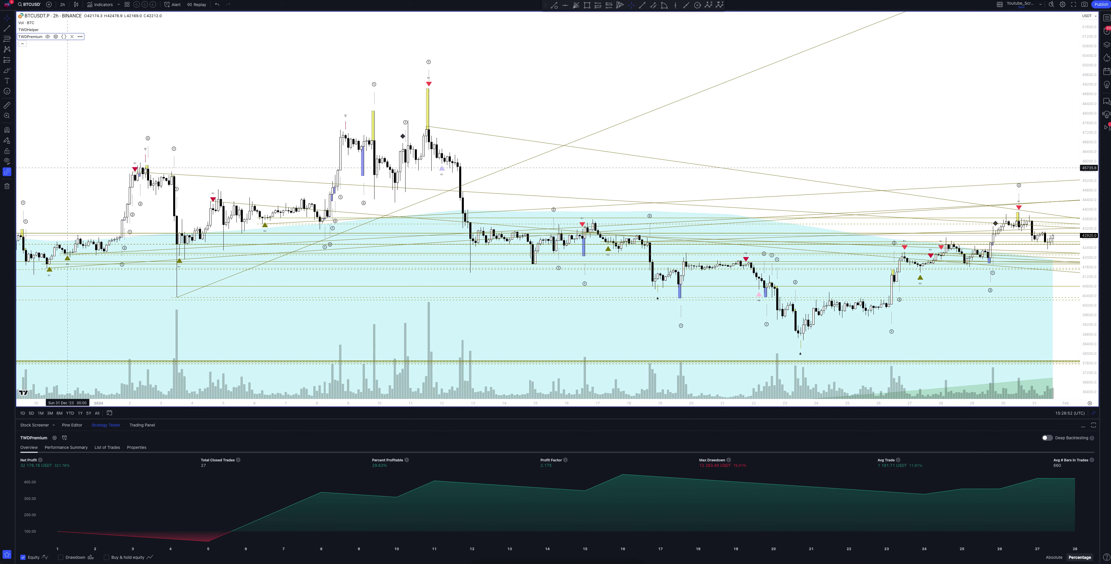
Switch the chart to 3 hours, review the backtest, then switch to 4 hours.
click(63, 4)
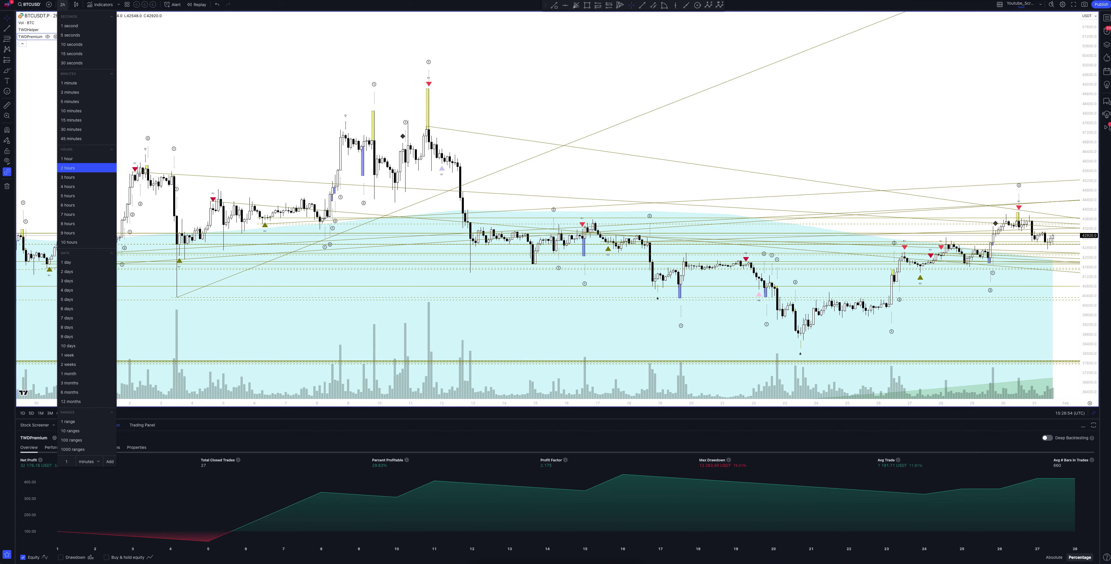
click(68, 177)
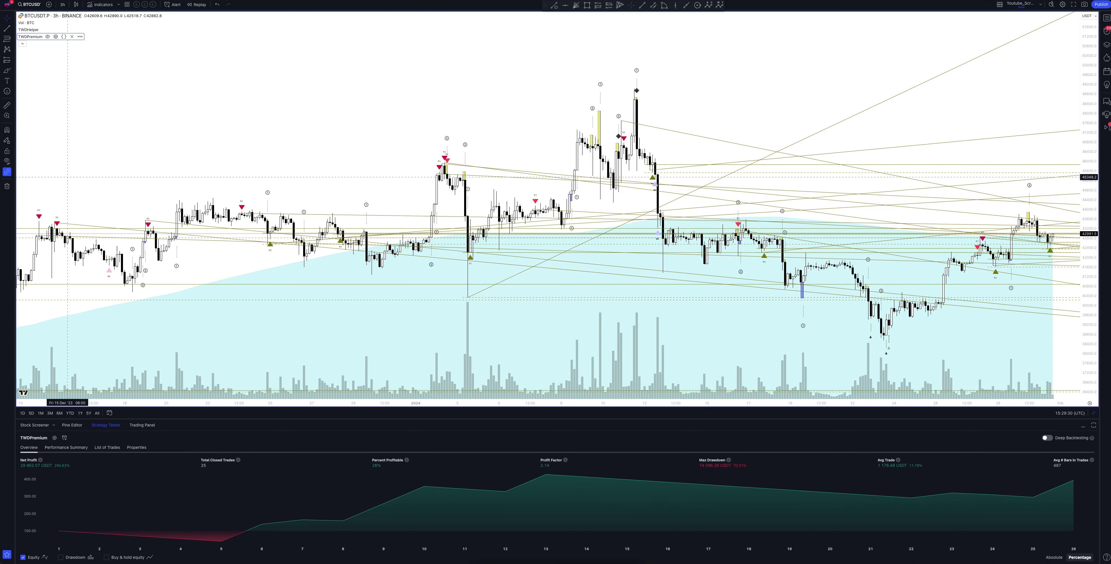
click(62, 5)
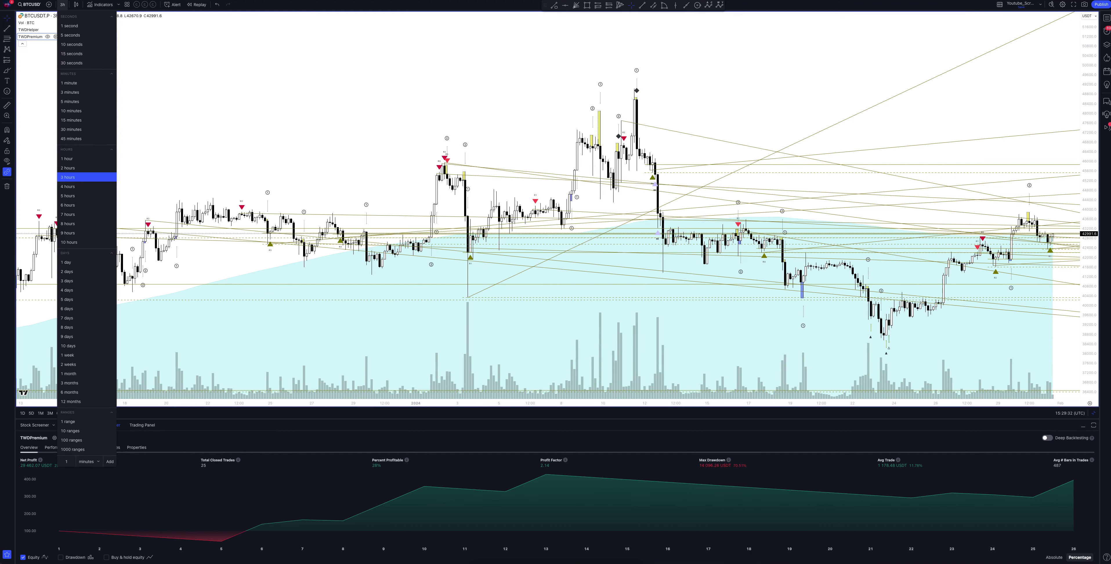
click(68, 186)
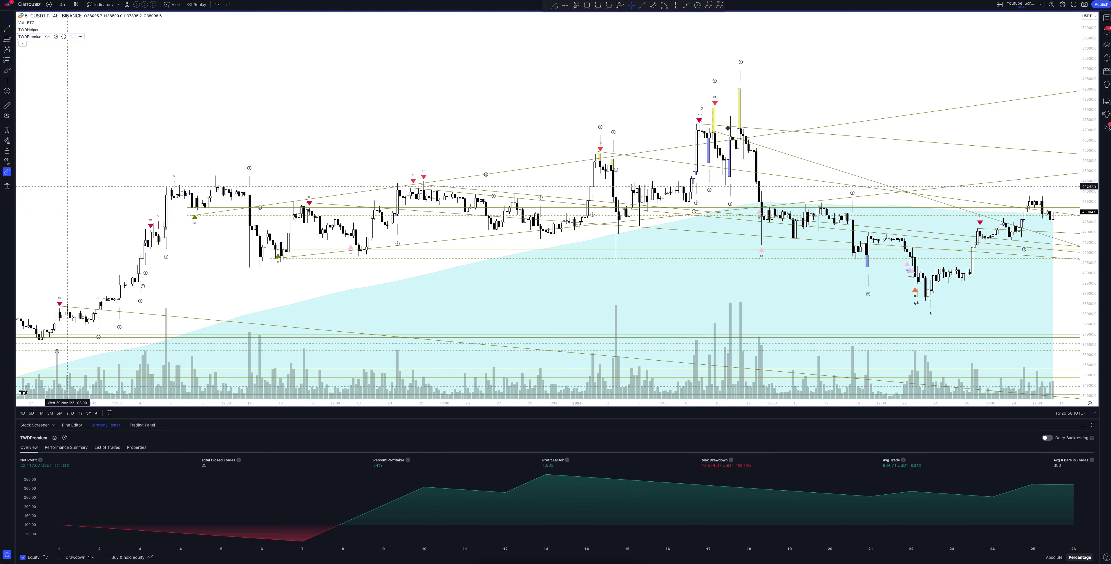
Switch the chart to 5 hours, review the backtest, then switch to 6 hours.
click(63, 4)
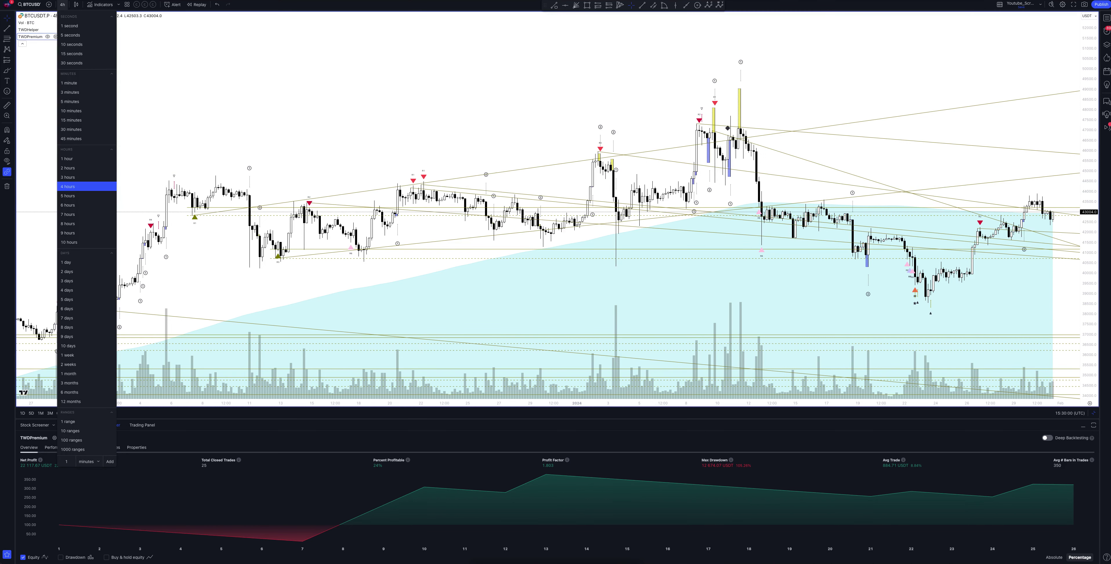
click(67, 196)
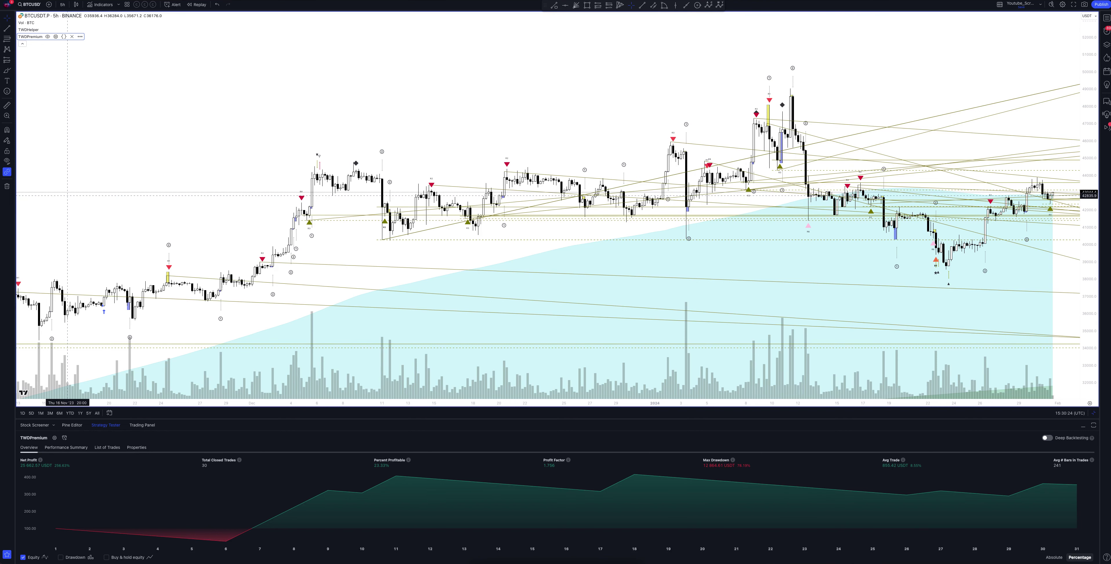
click(62, 4)
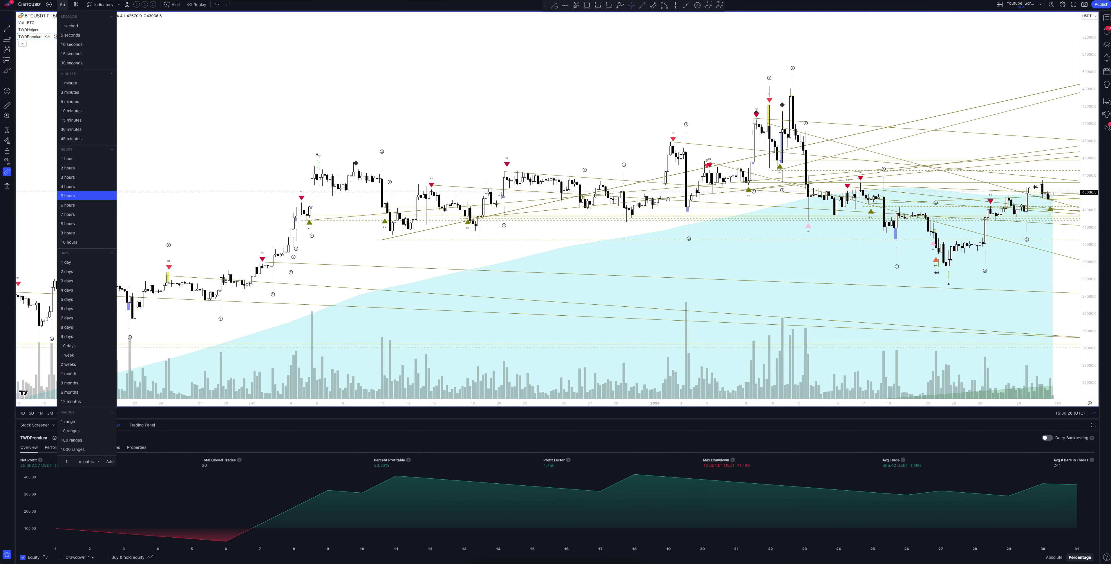
click(67, 205)
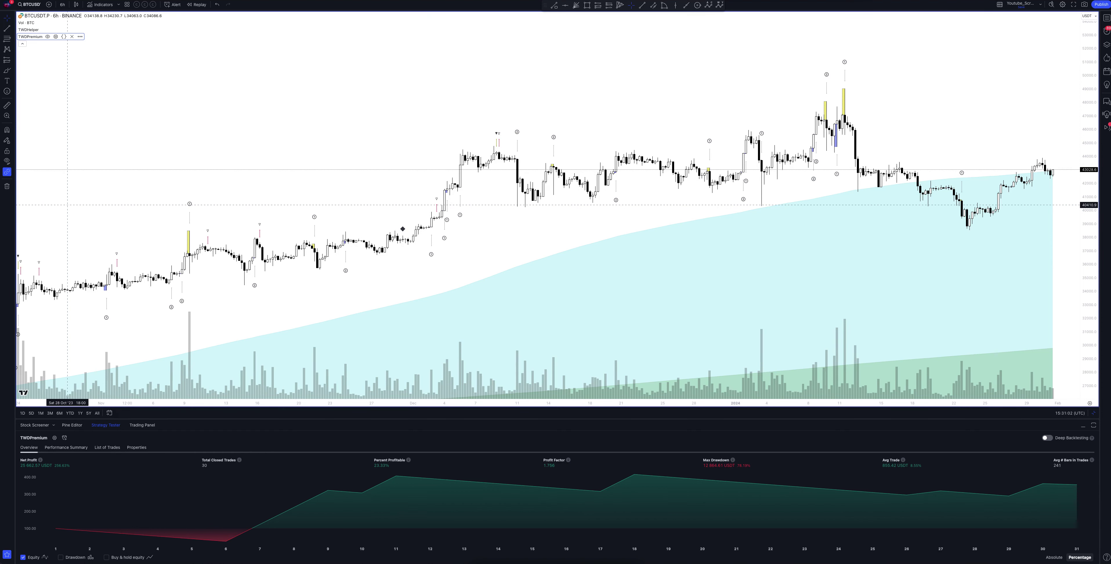
Step the chart through 7 hours and 8 hours, then return it to 1 hour.
click(63, 5)
click(68, 214)
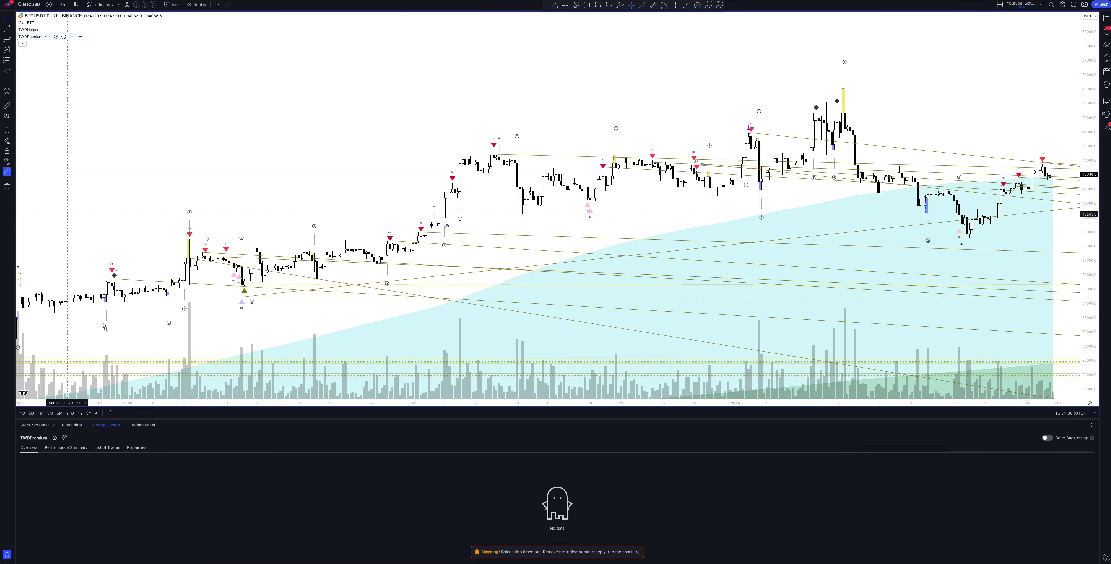
click(62, 4)
click(68, 223)
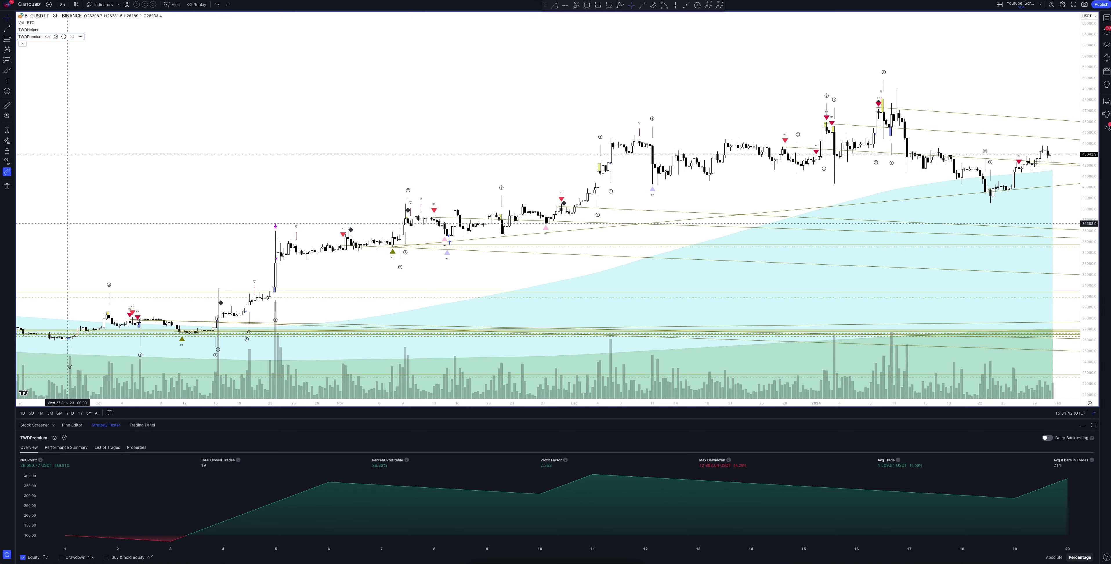
click(62, 4)
click(67, 159)
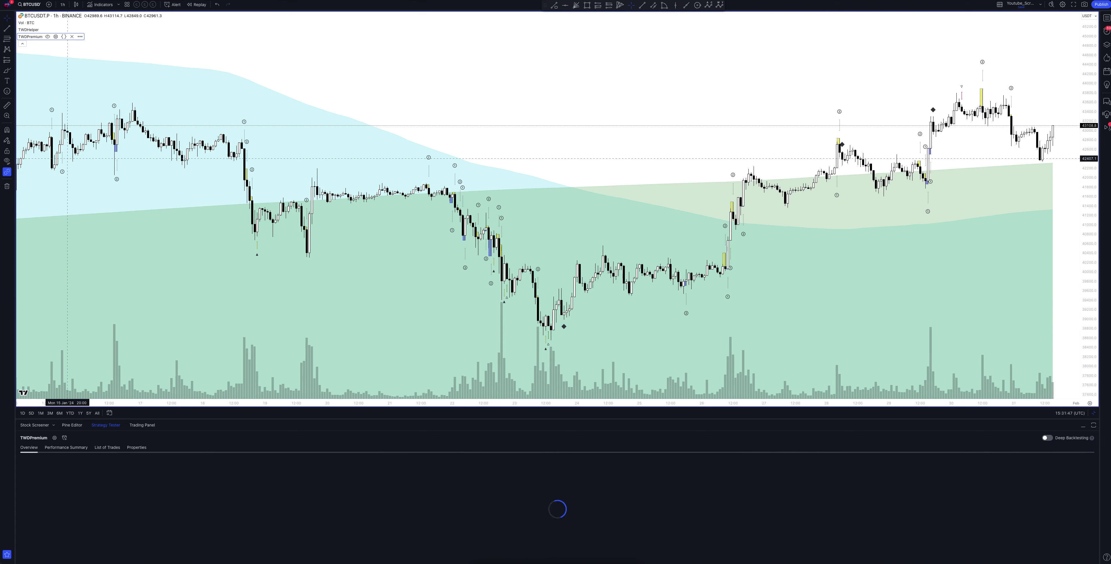
Un-maximize the 1h chart to bring back the eight-pane BTCUSDT multi-timeframe grid.
click(1094, 412)
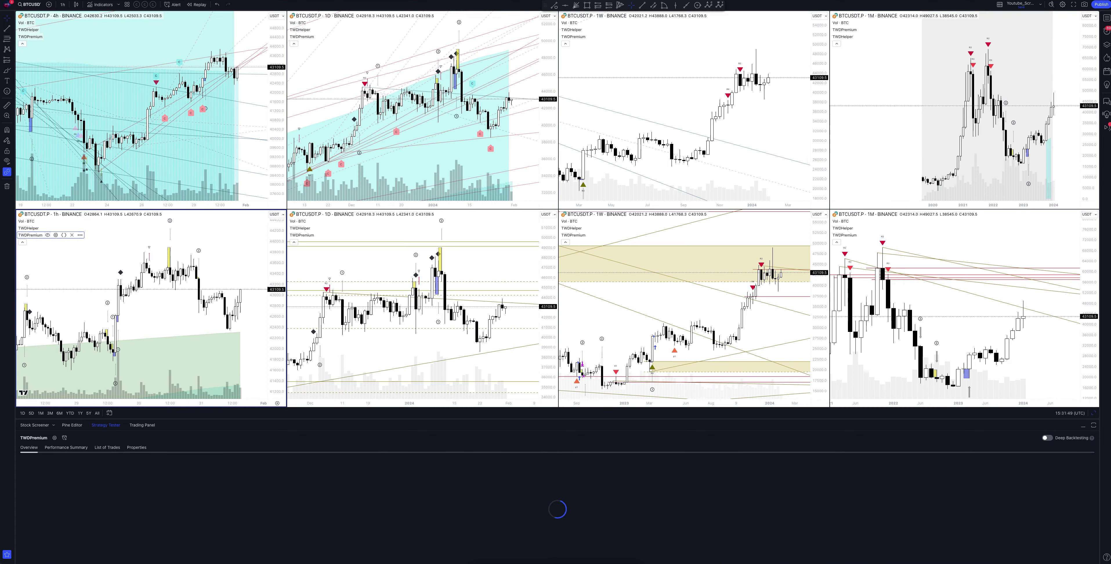